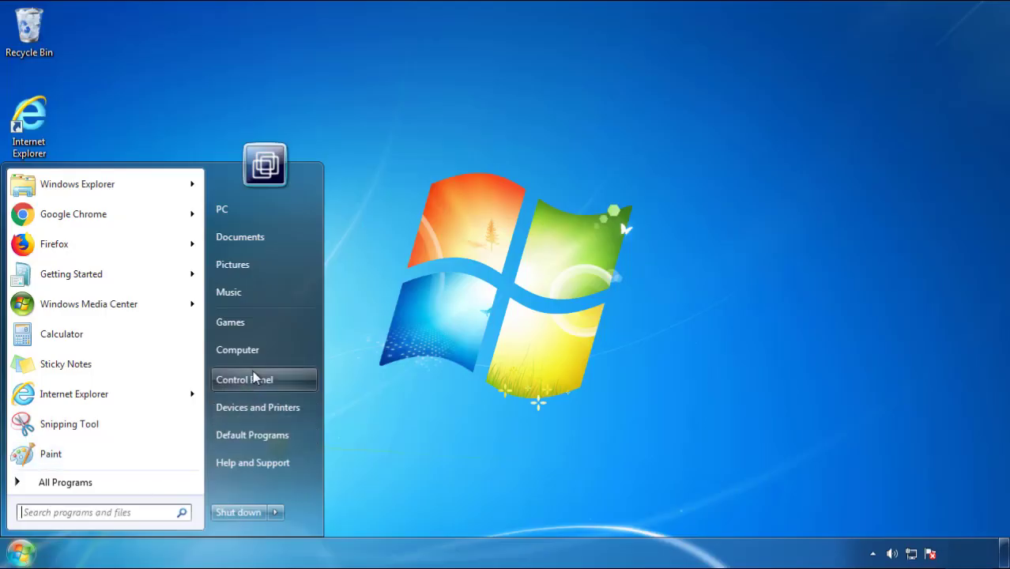
Open Programs and Features from Control Panel and sort by Installed On, newest first
left_click(253, 378)
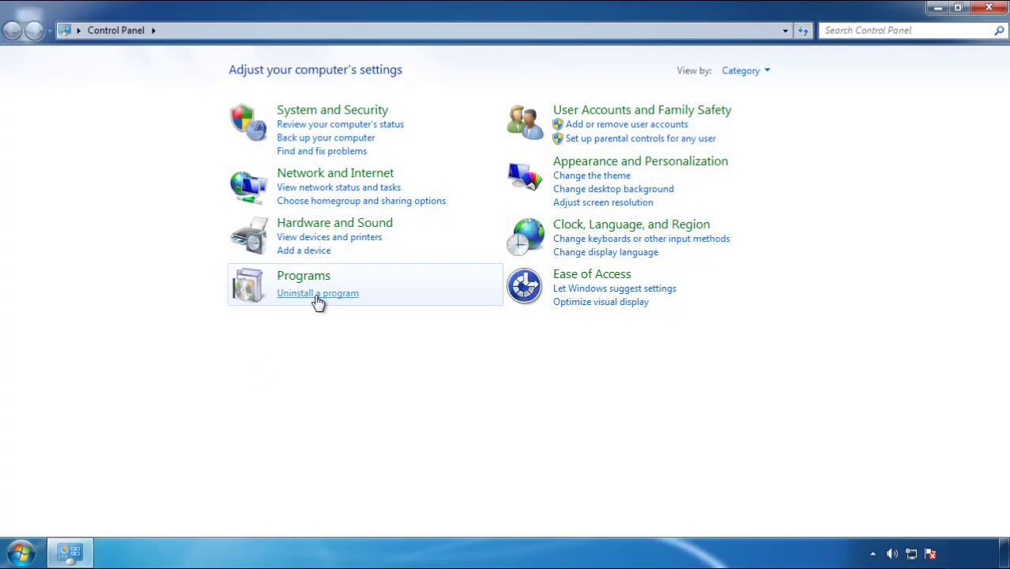
left_click(314, 301)
left_click(596, 154)
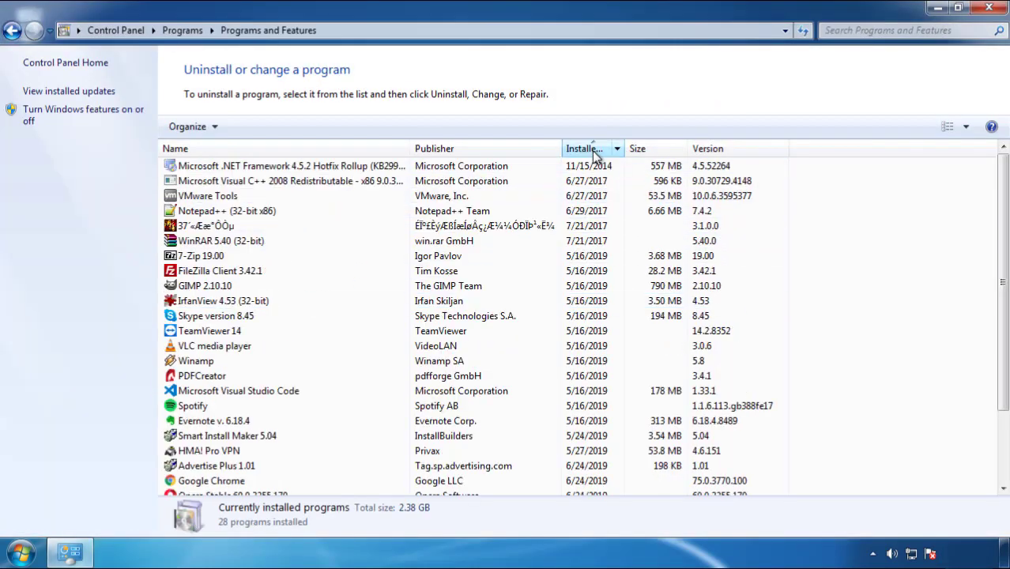
left_click(589, 151)
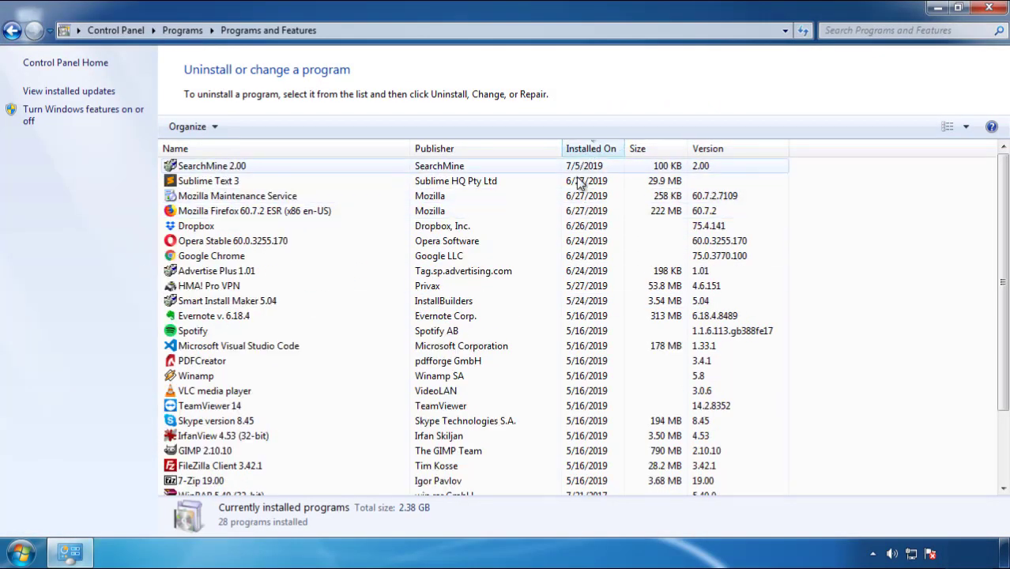
Uninstall SearchMine 2.00 through its uninstall wizard and finish it
left_click(213, 167)
left_click(251, 127)
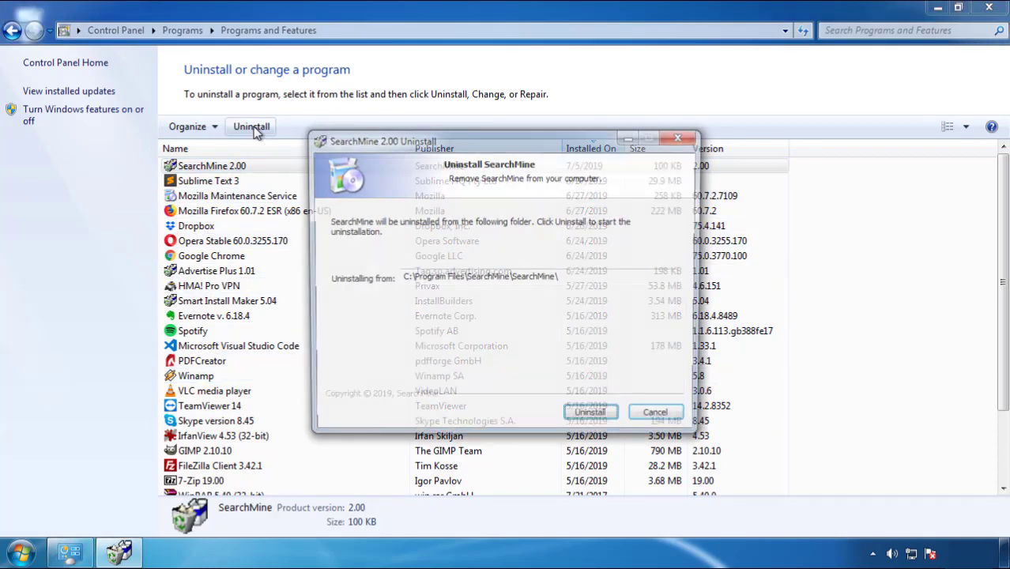
left_click(589, 419)
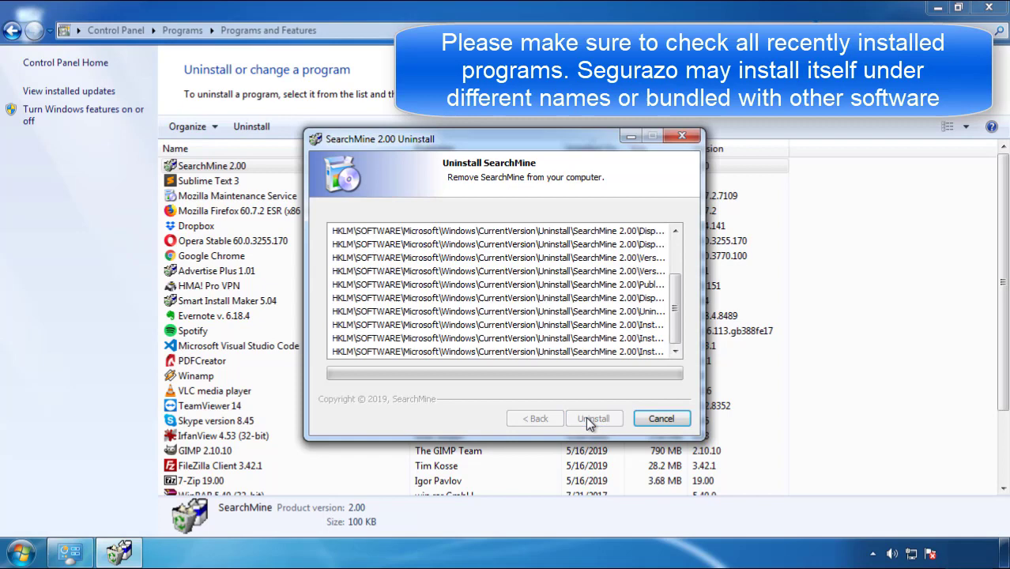
left_click(593, 418)
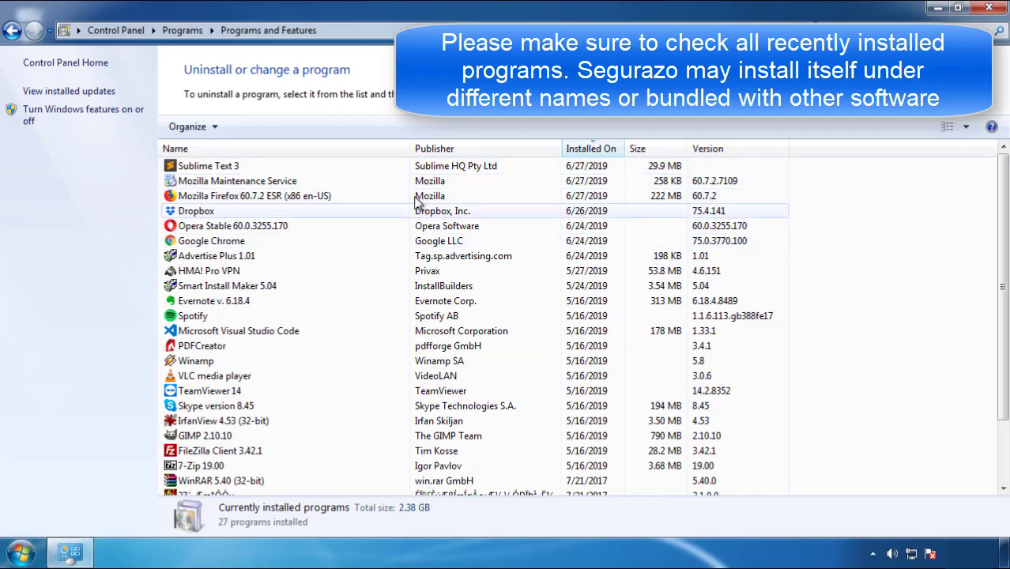
Close Programs and Features and restart Windows from the Start menu's shut-down options
left_click(990, 10)
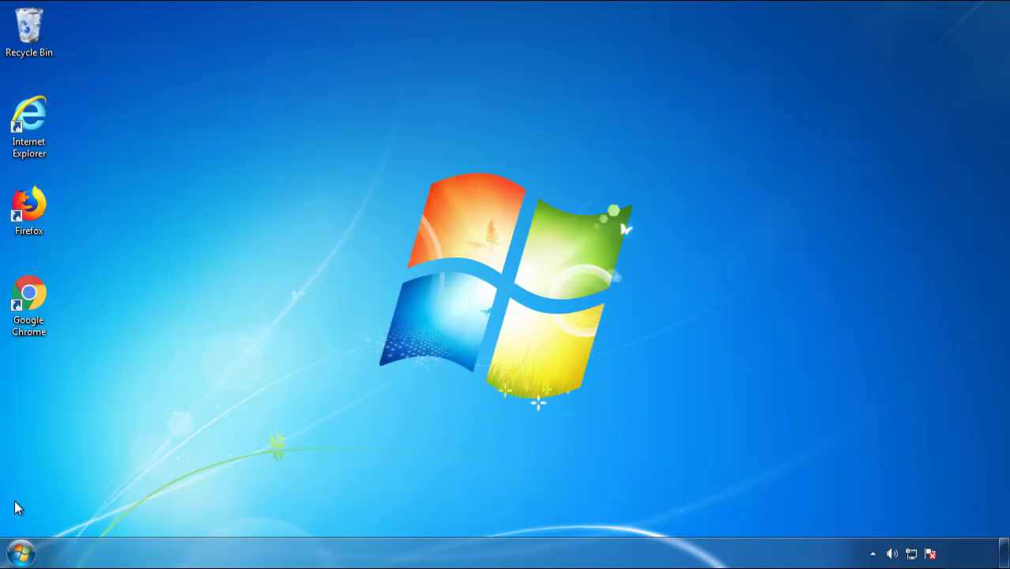
left_click(19, 552)
left_click(275, 513)
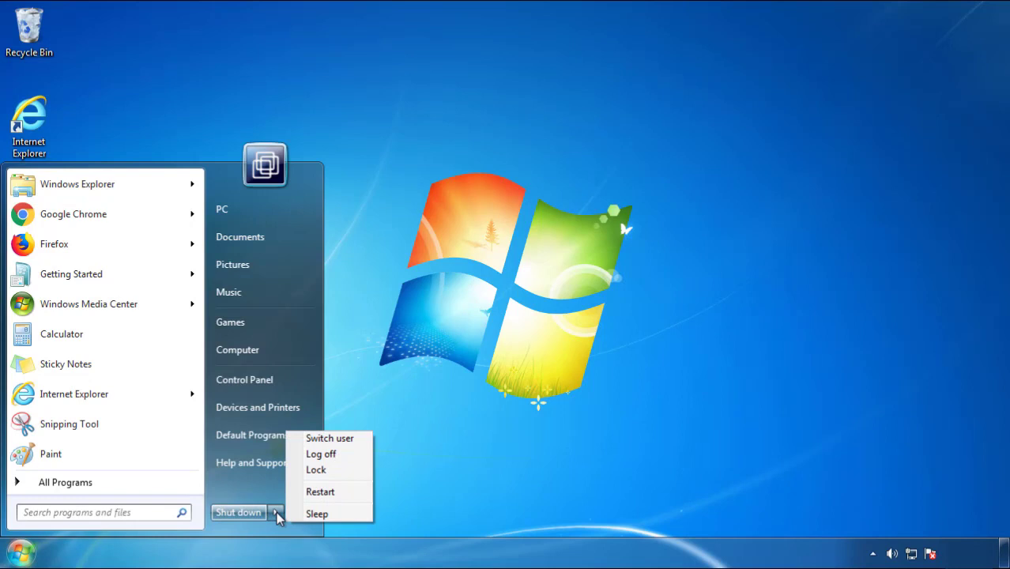
left_click(525, 443)
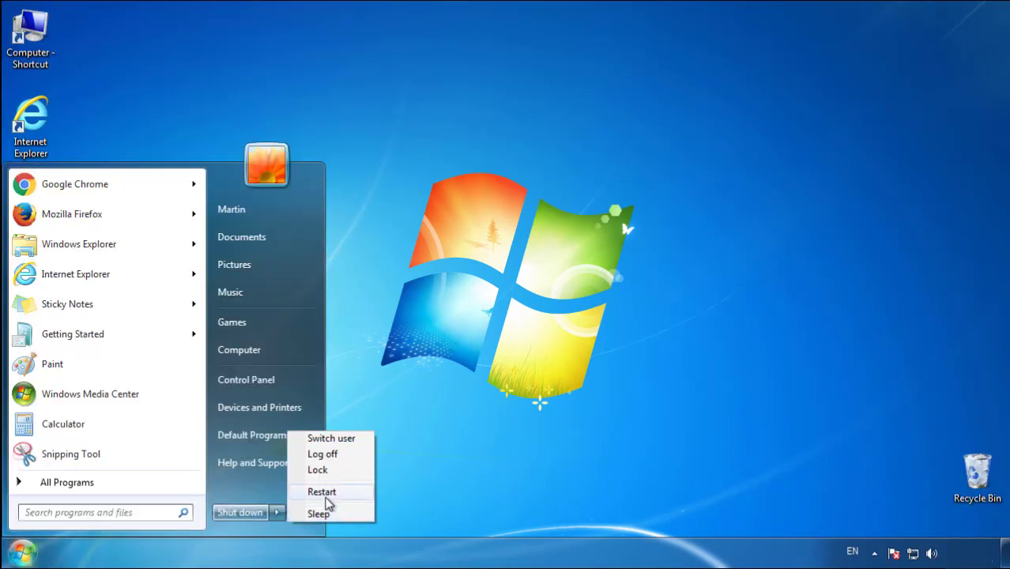
left_click(324, 496)
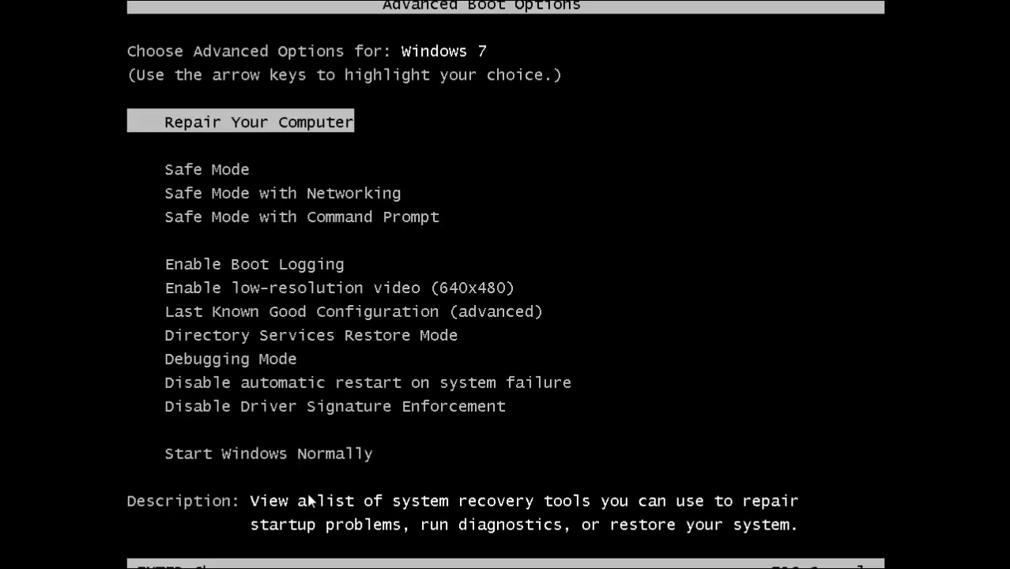
Boot into Safe Mode, launch Firefox and decline making it the default browser
key("Down")
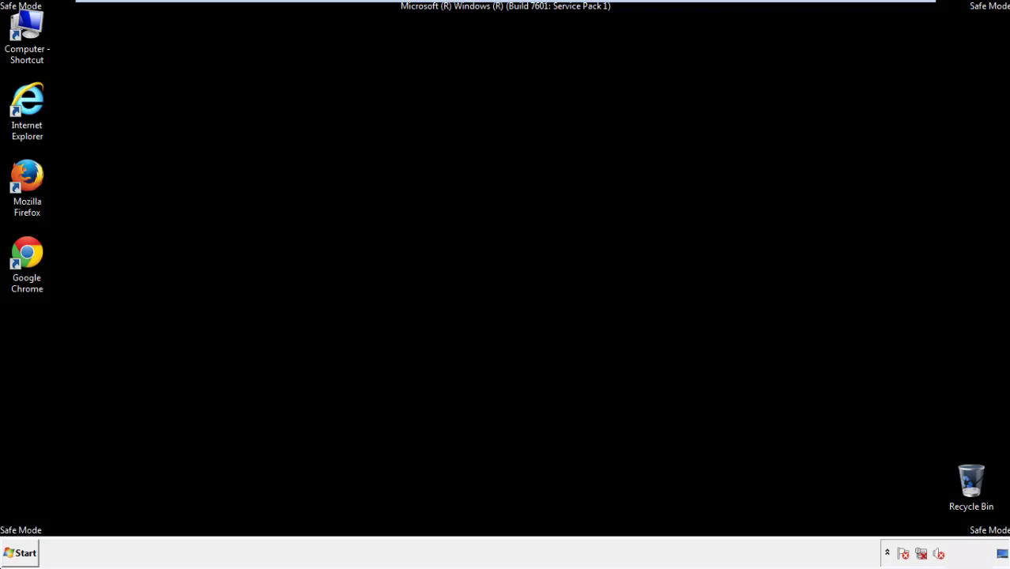
double_click(35, 184)
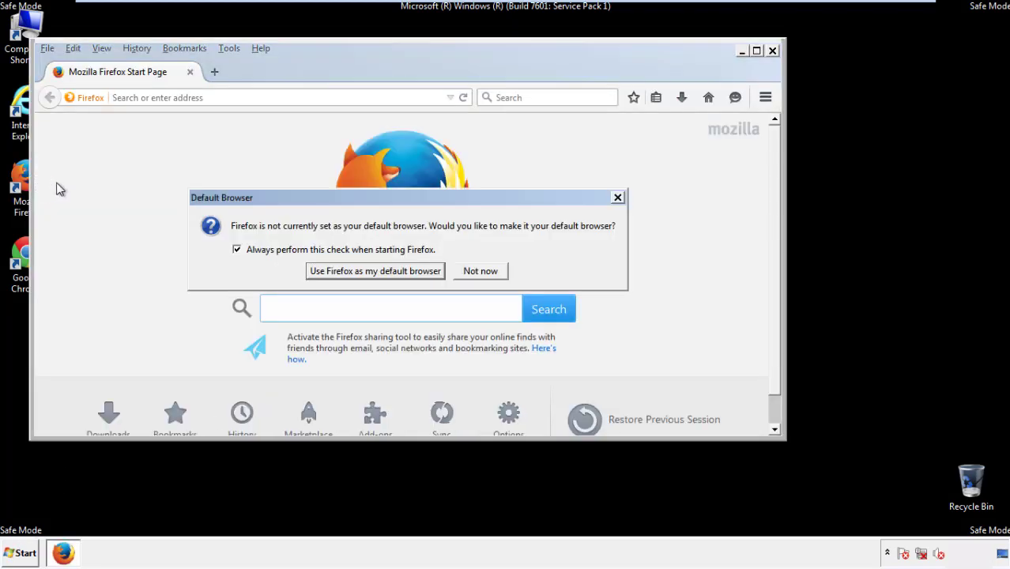
left_click(480, 271)
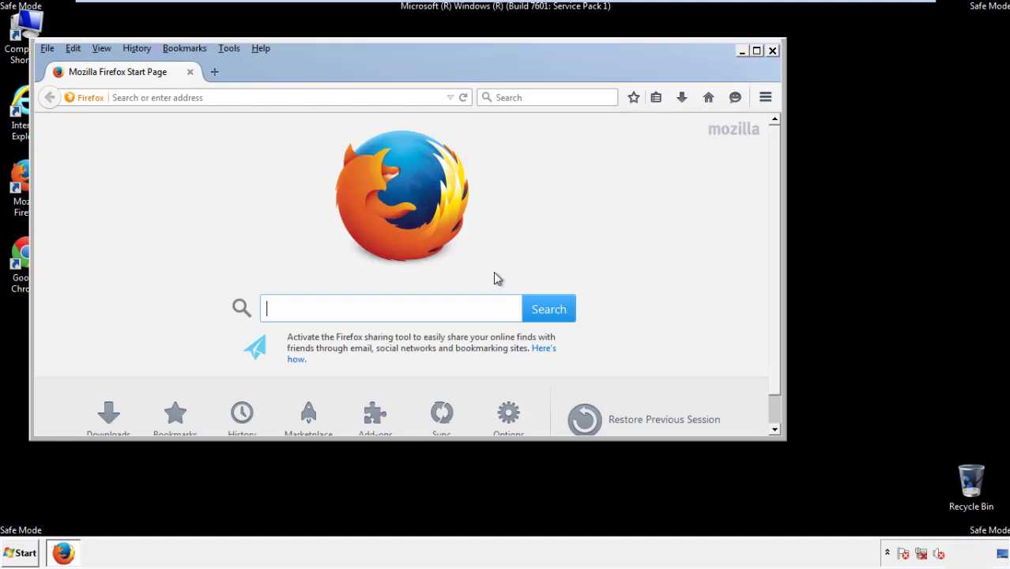
Hide and then re-show Firefox's menu bar from the tab strip's context menu
right_click(310, 71)
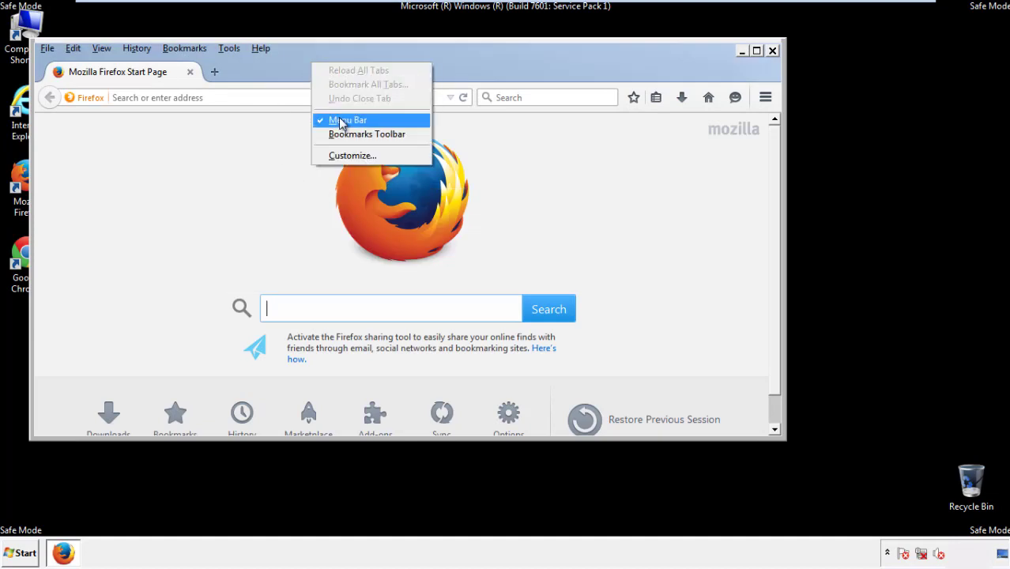
left_click(338, 120)
right_click(318, 65)
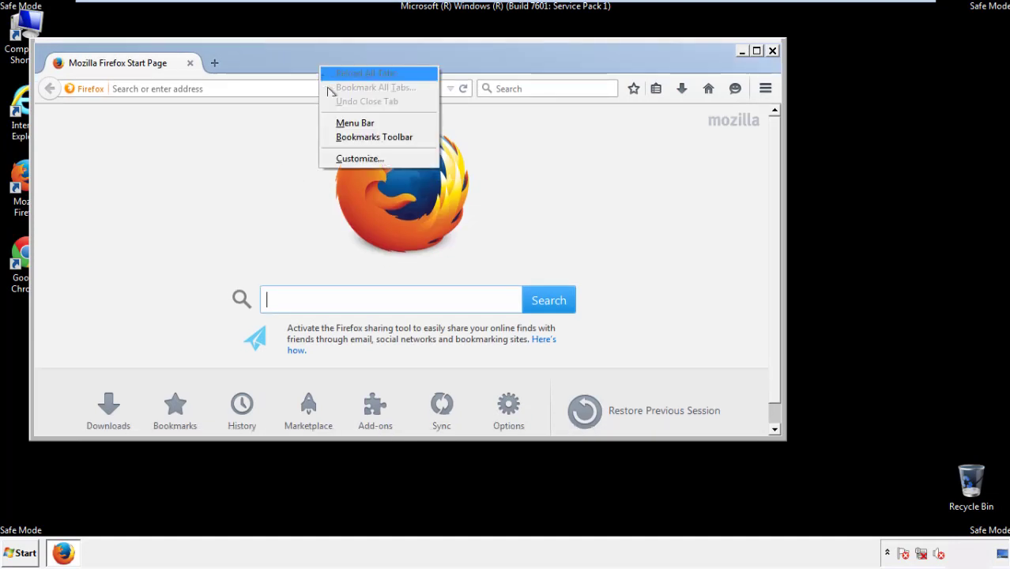
left_click(340, 124)
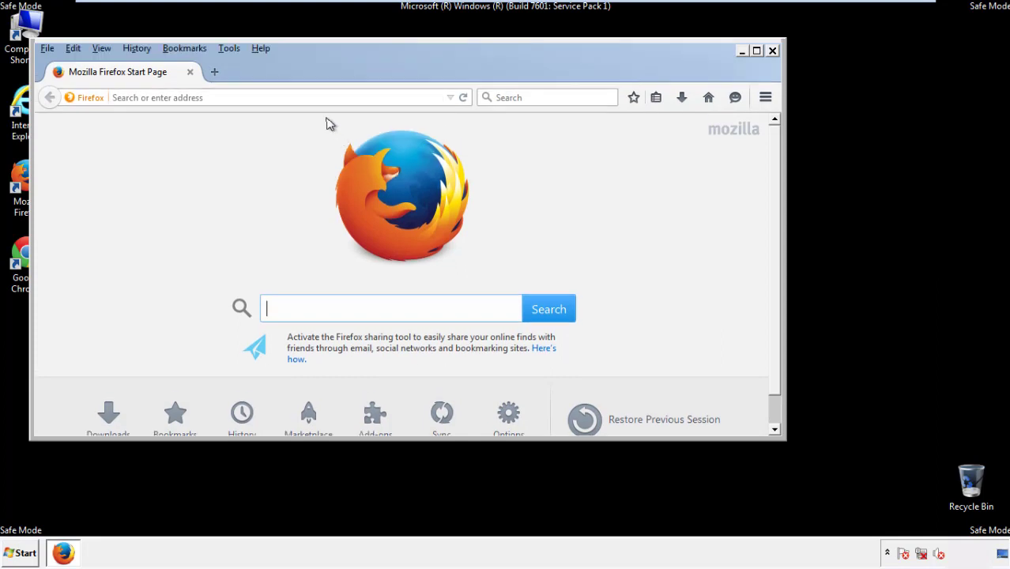
Clear Firefox history for Everything, keeping Offline Website Data and Site Preferences checked
left_click(141, 50)
left_click(152, 79)
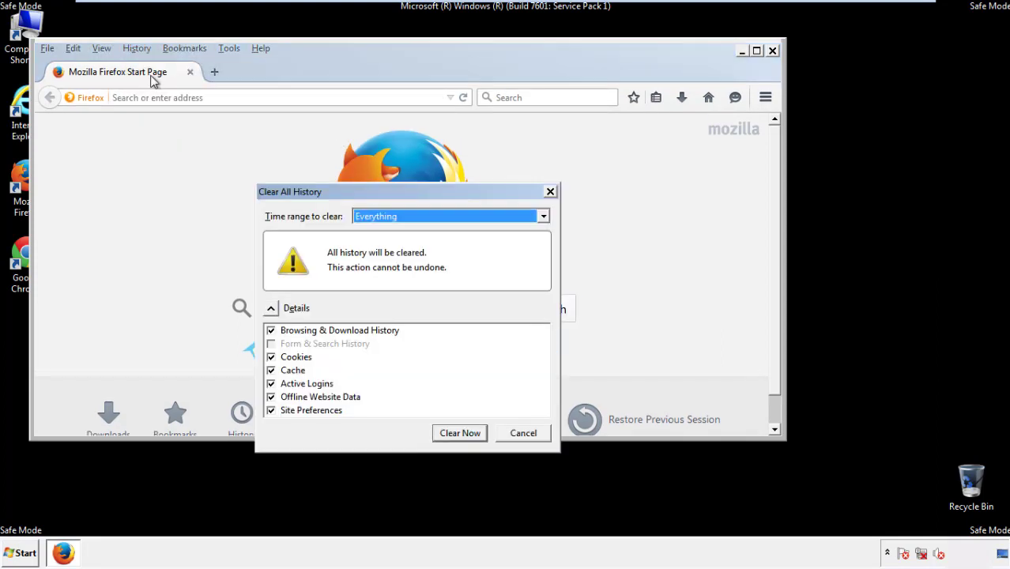
left_click(376, 218)
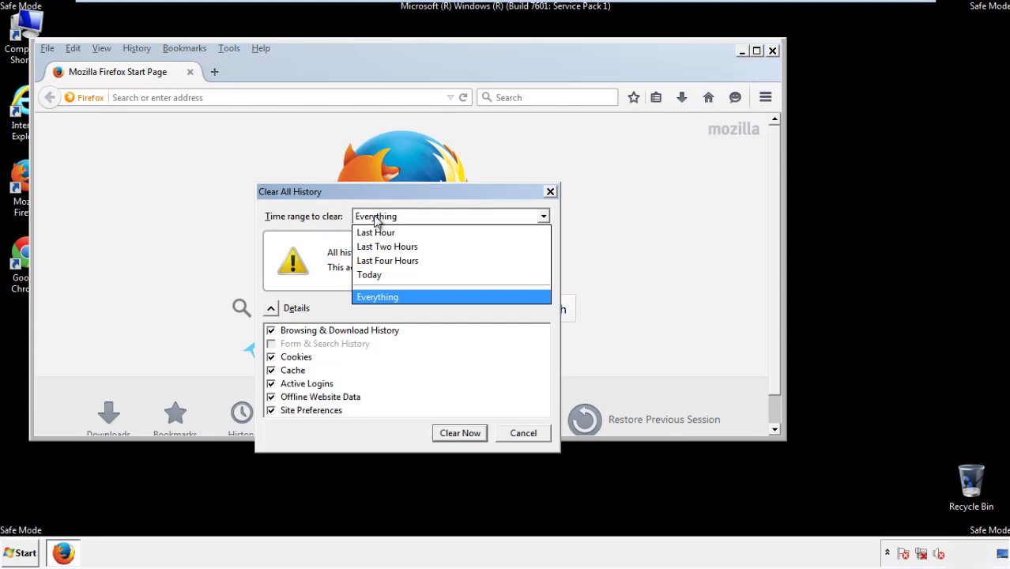
left_click(377, 294)
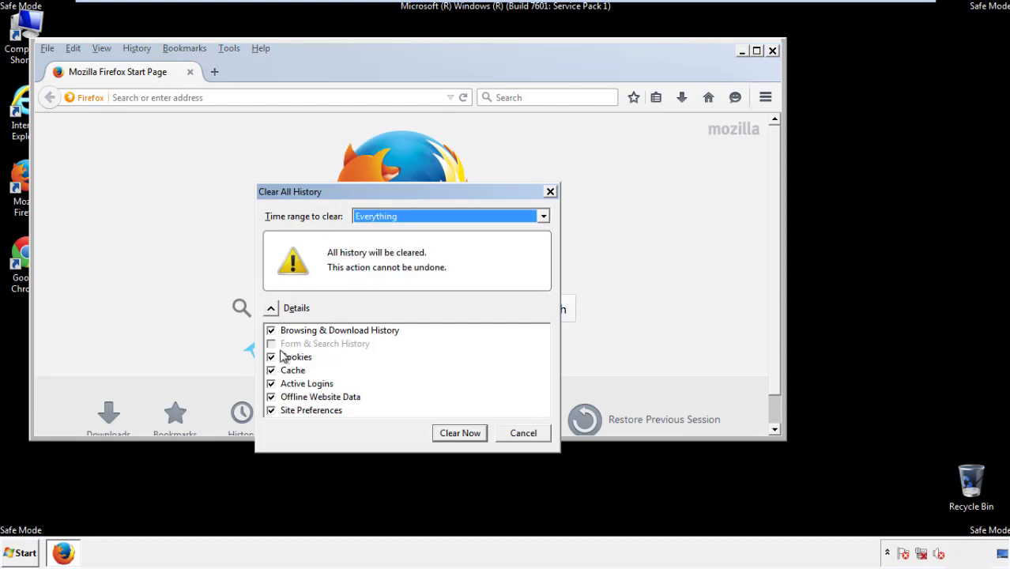
left_click(271, 397)
left_click(271, 397)
left_click(271, 411)
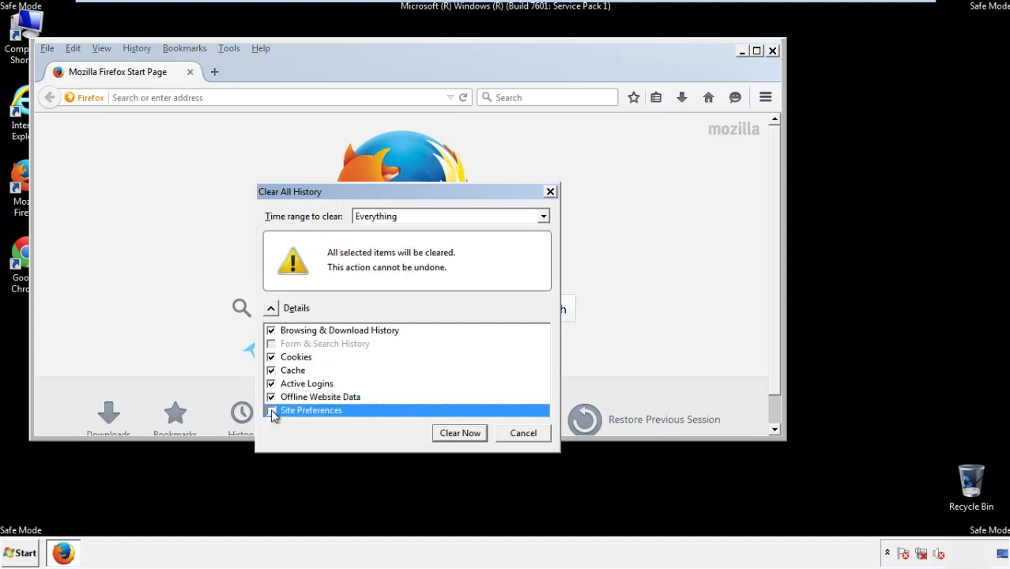
left_click(271, 411)
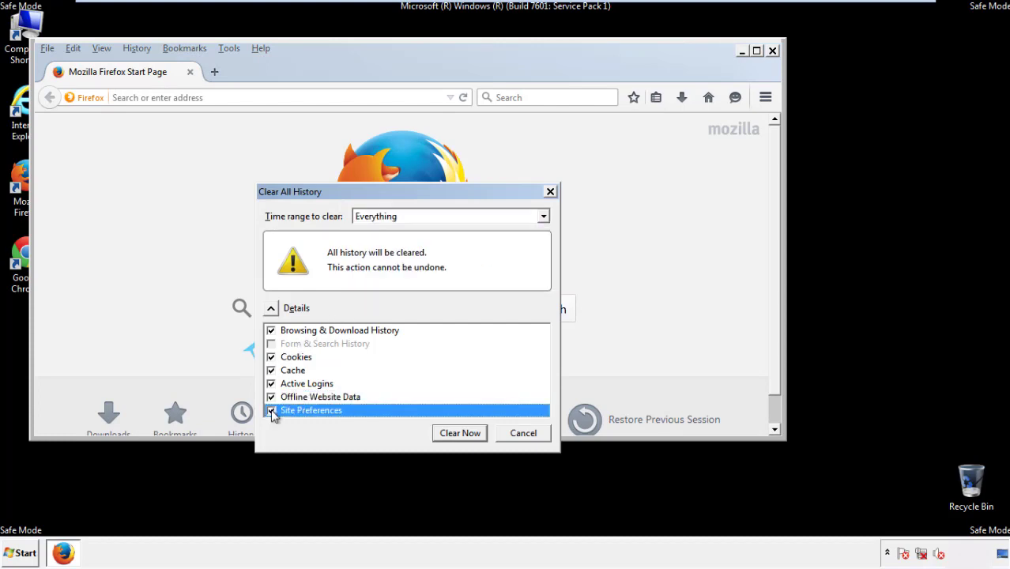
left_click(459, 435)
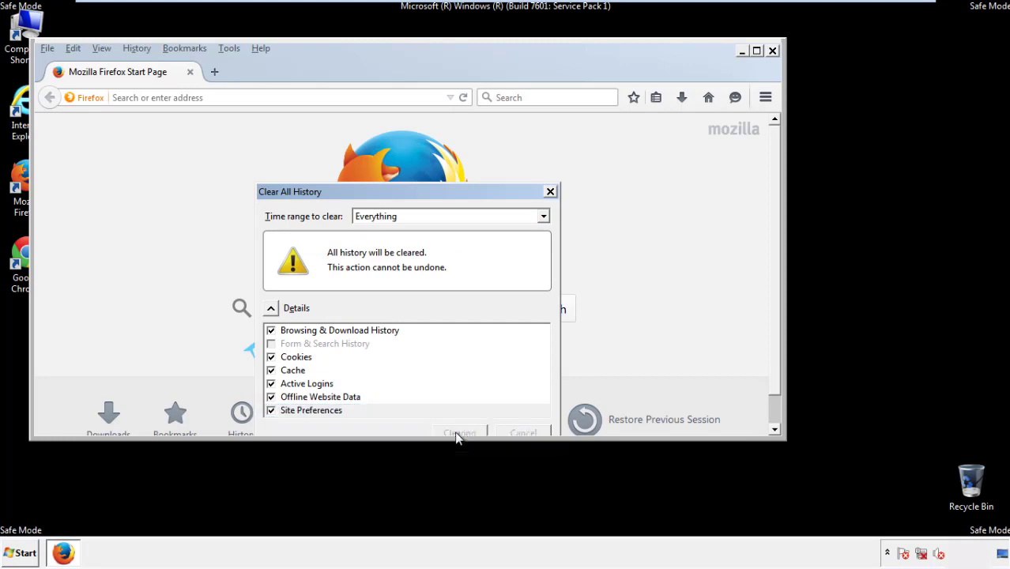
Refresh Firefox from Troubleshooting Information, finish the import, decline default browser, and close it
left_click(262, 48)
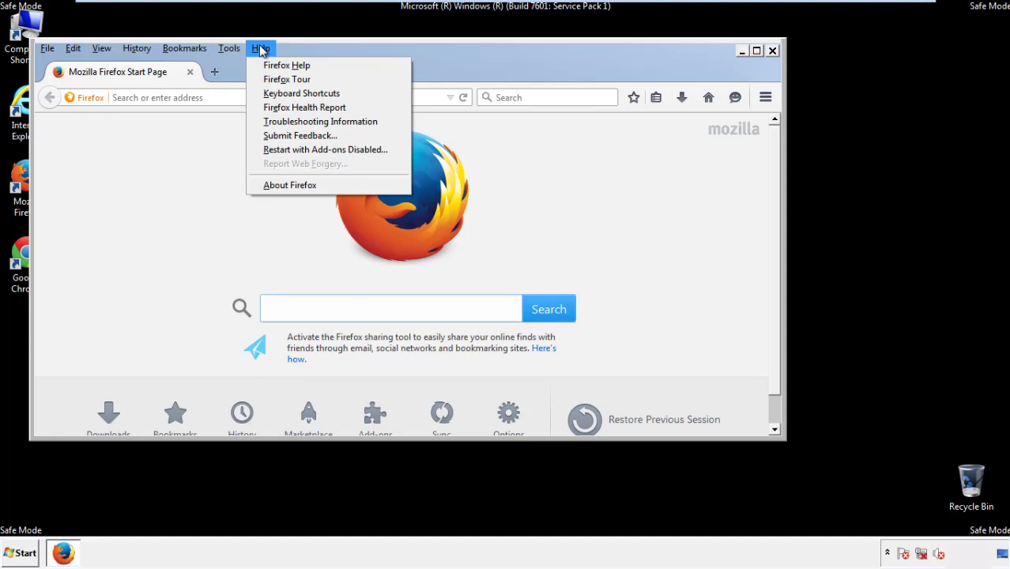
left_click(292, 120)
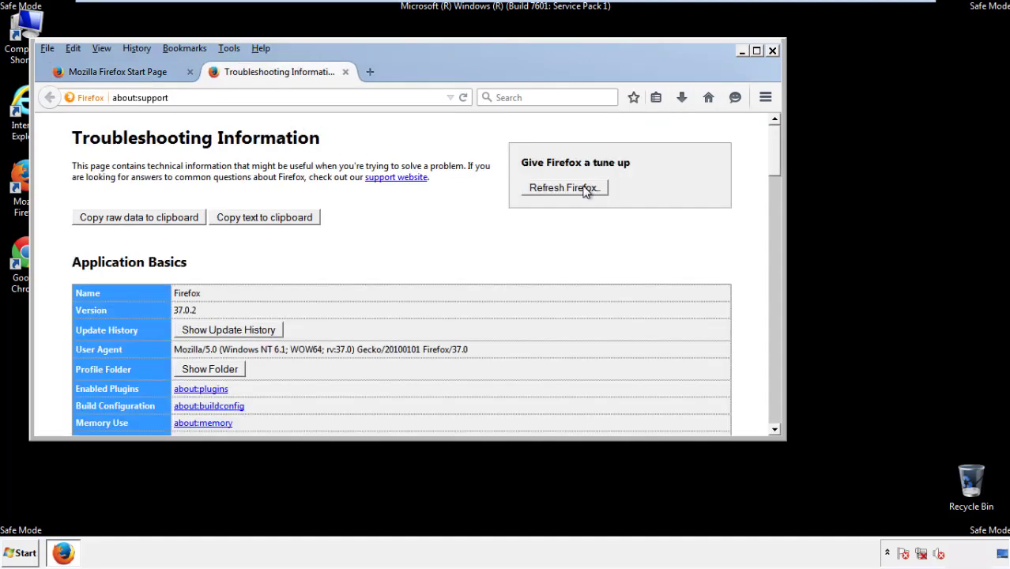
left_click(585, 192)
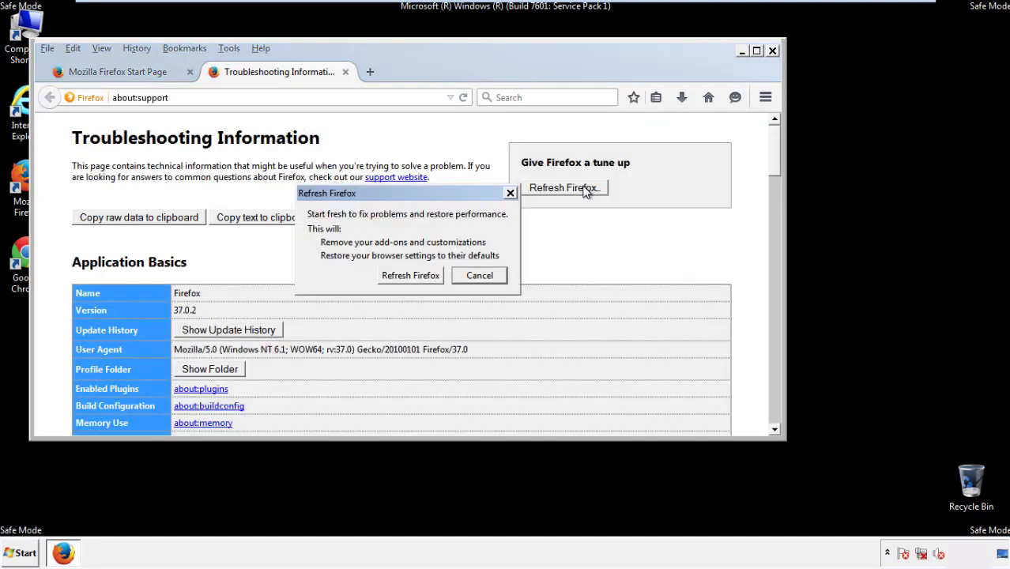
left_click(411, 276)
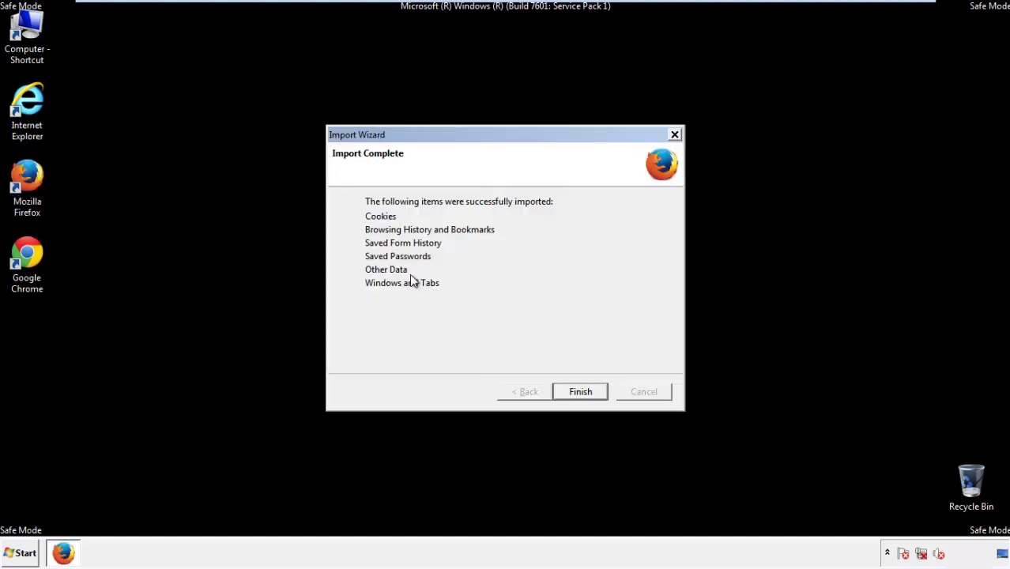
left_click(580, 392)
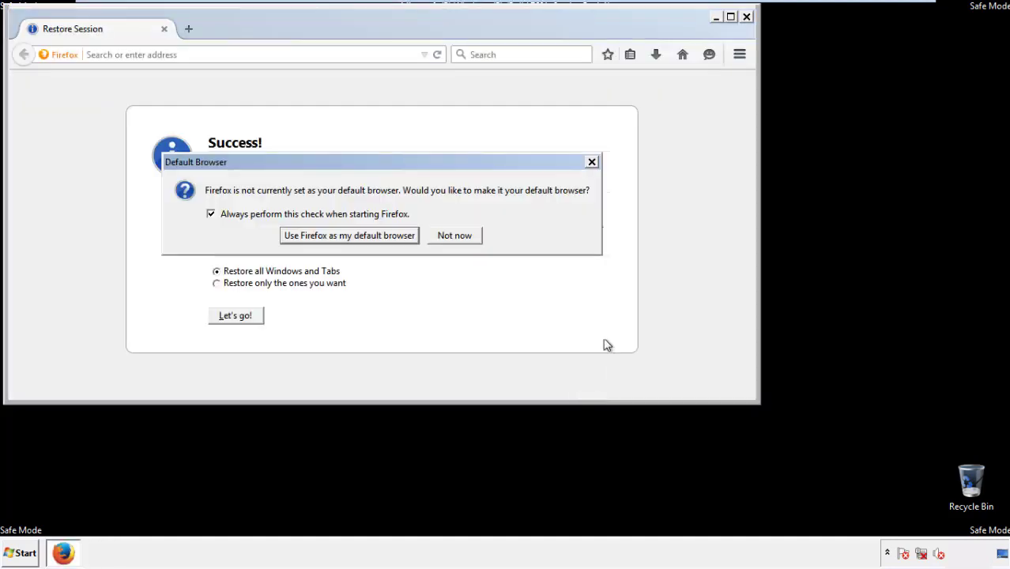
left_click(457, 236)
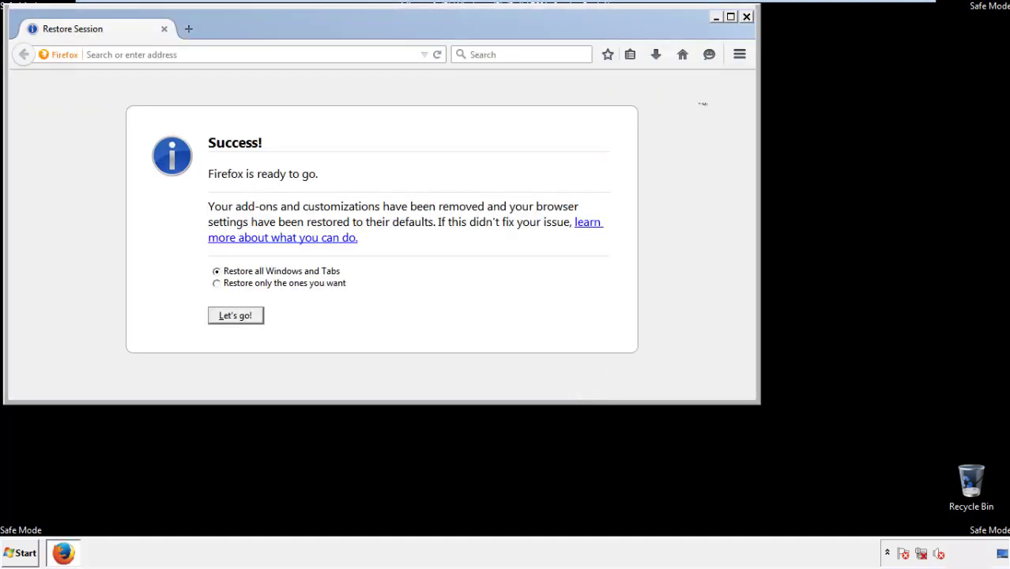
left_click(747, 16)
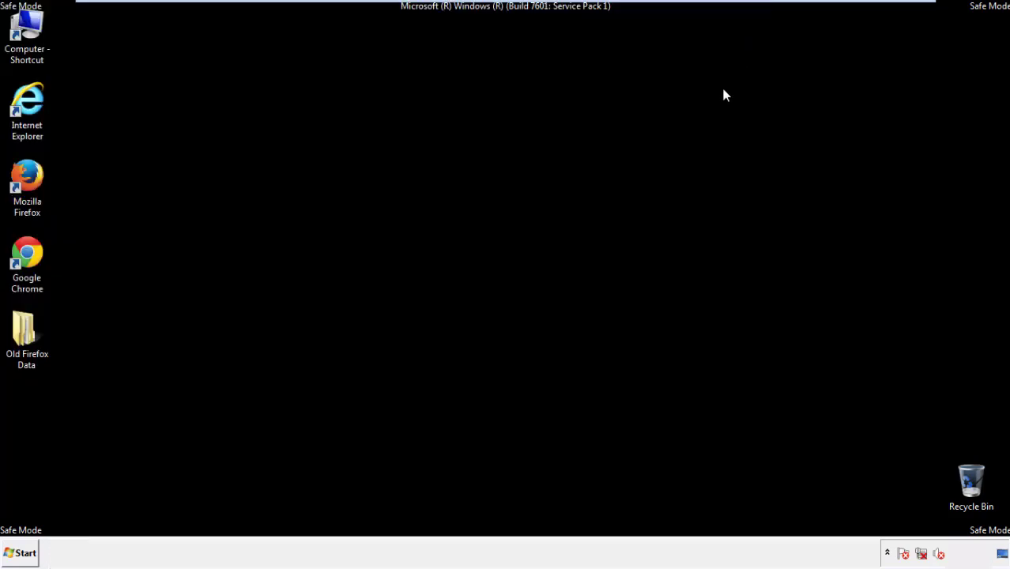
Launch Google Chrome from the desktop and silence its default-browser prompt with Don't ask again
left_click(23, 252)
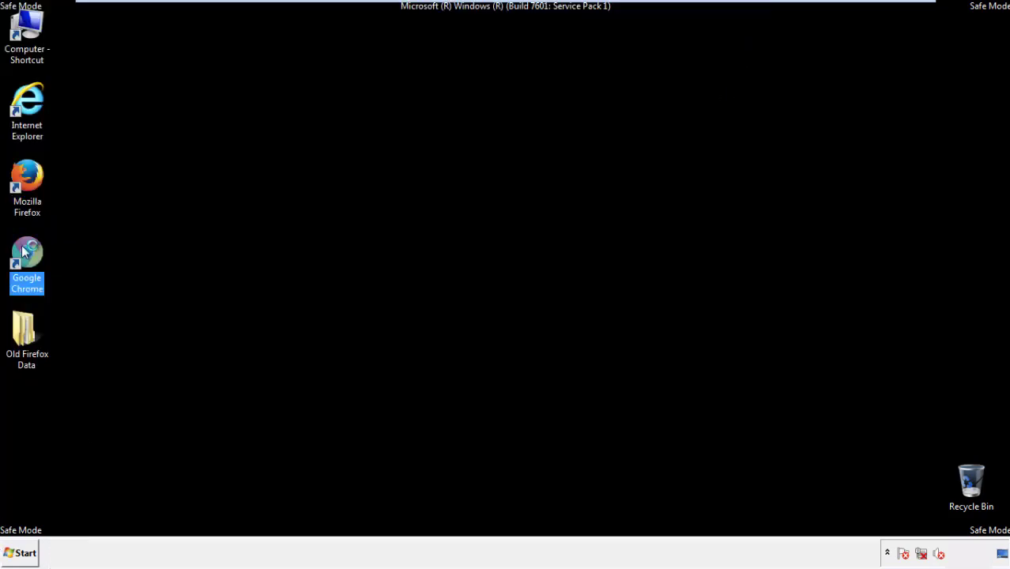
double_click(23, 251)
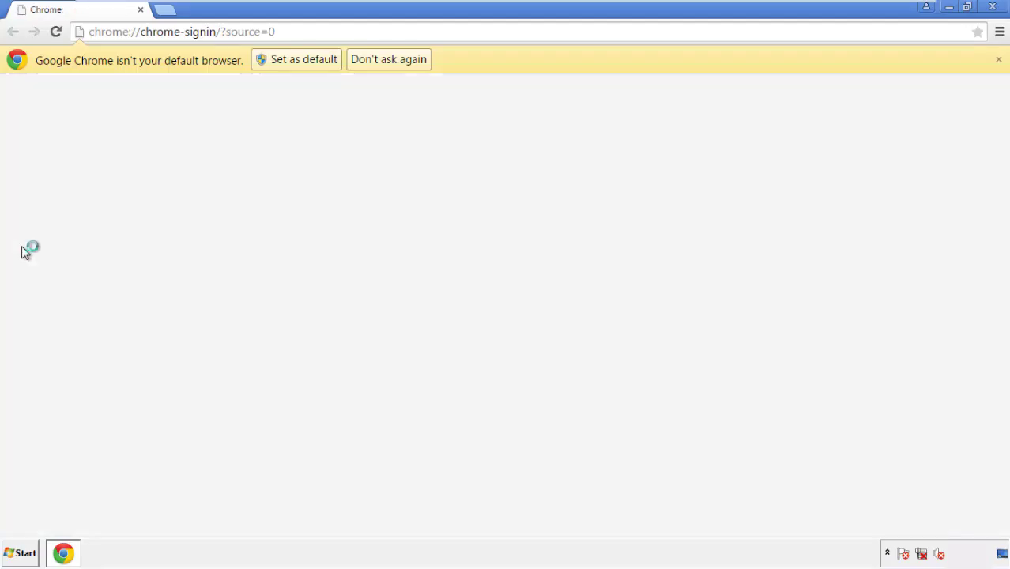
left_click(405, 61)
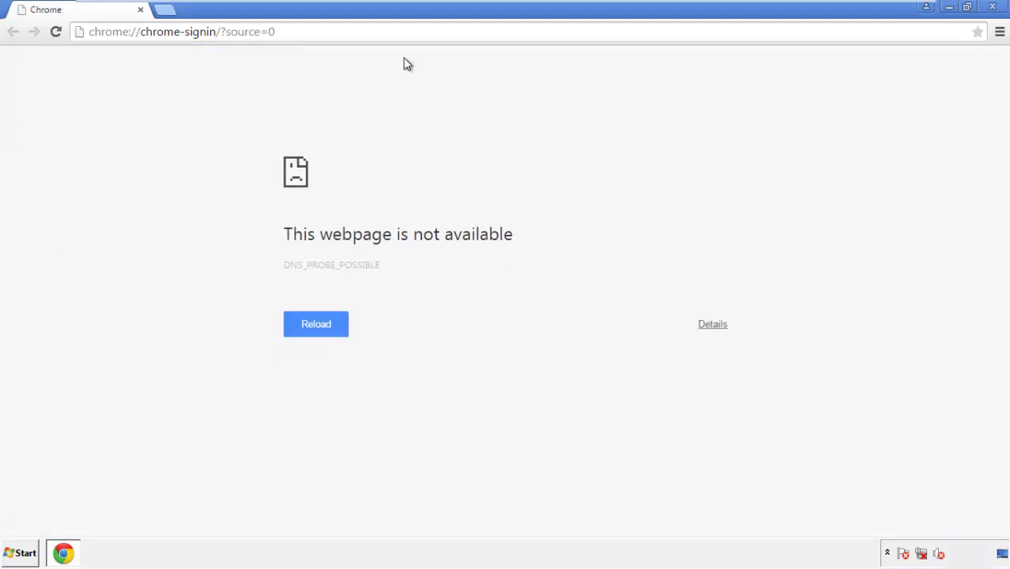
left_click(1000, 33)
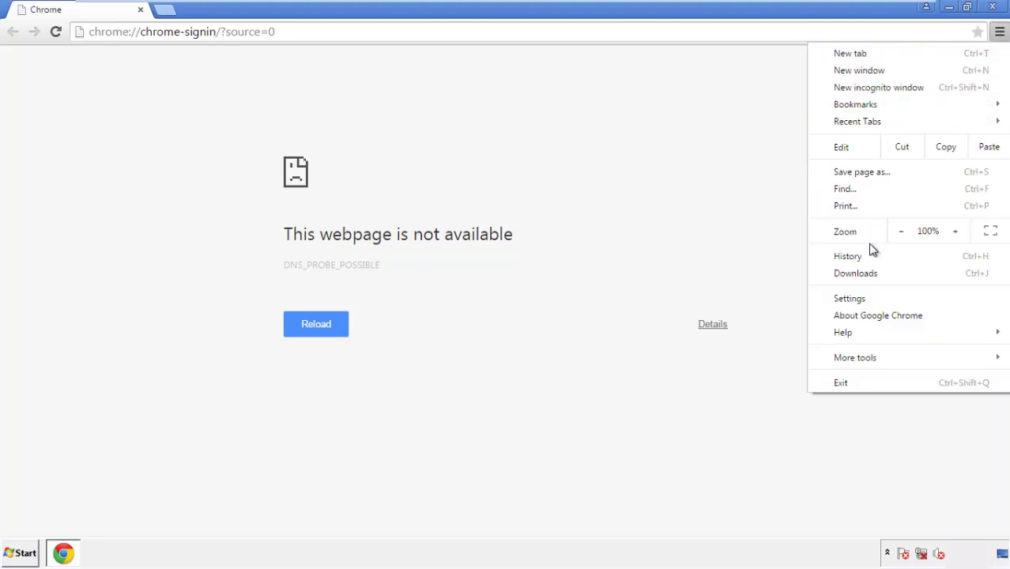
Clear Chrome browsing data from the beginning of time, including autofill form data
left_click(852, 298)
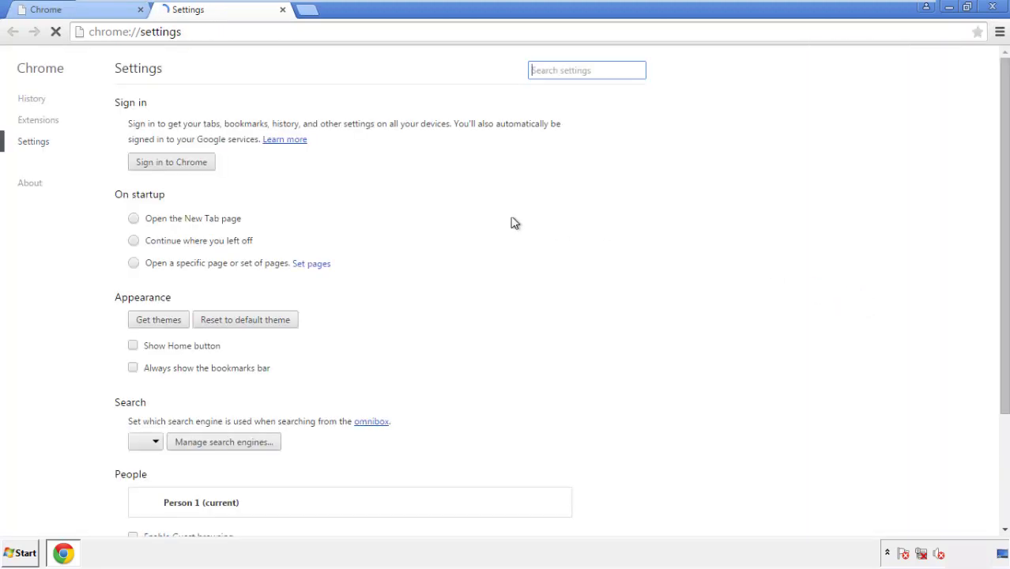
left_click(35, 100)
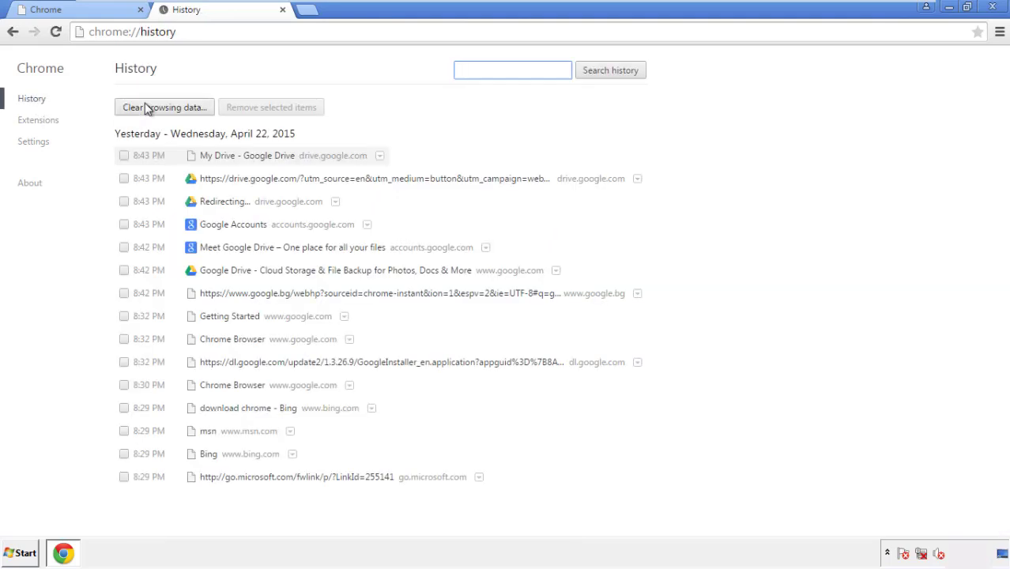
left_click(150, 110)
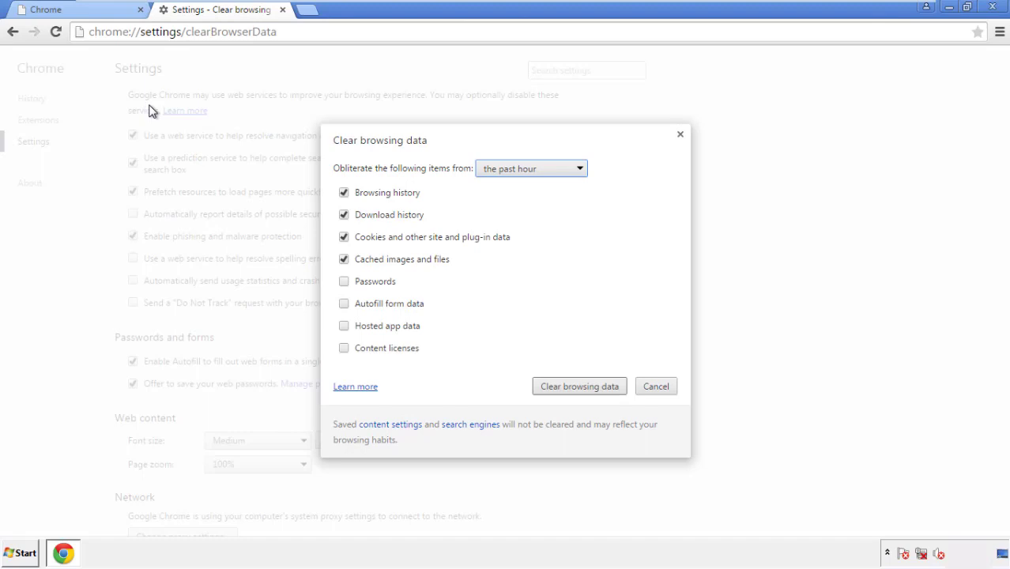
left_click(509, 170)
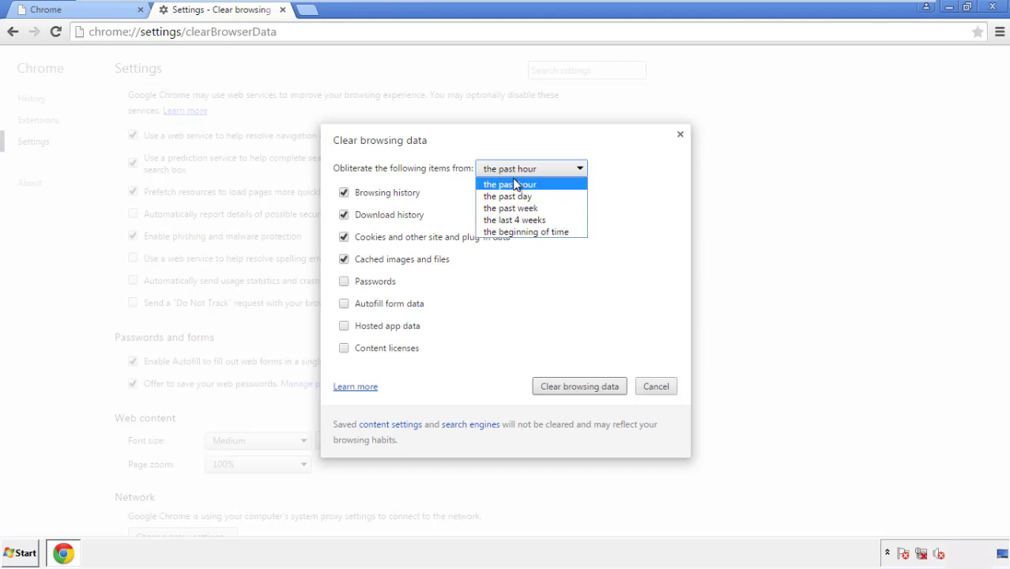
left_click(506, 233)
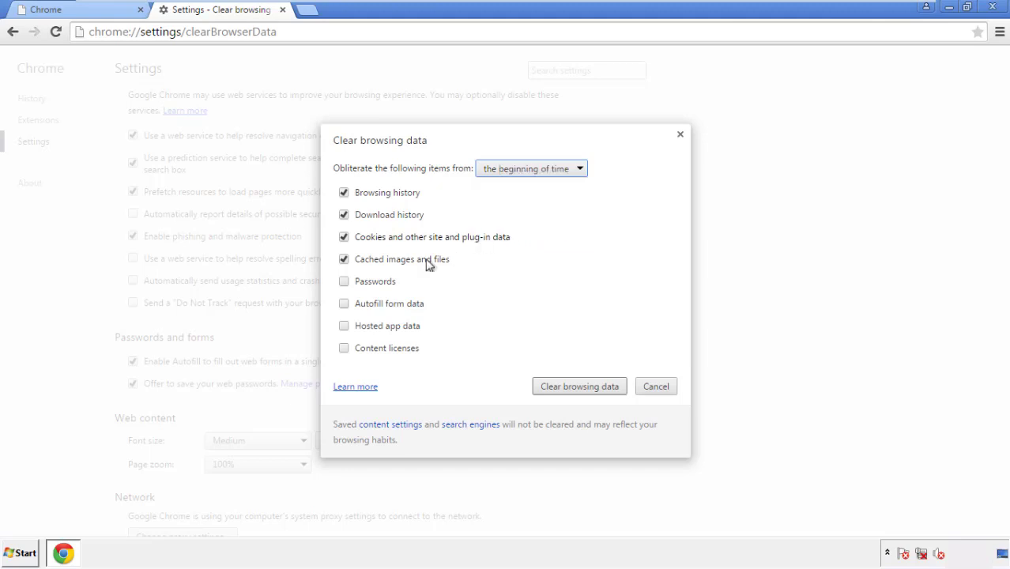
left_click(350, 306)
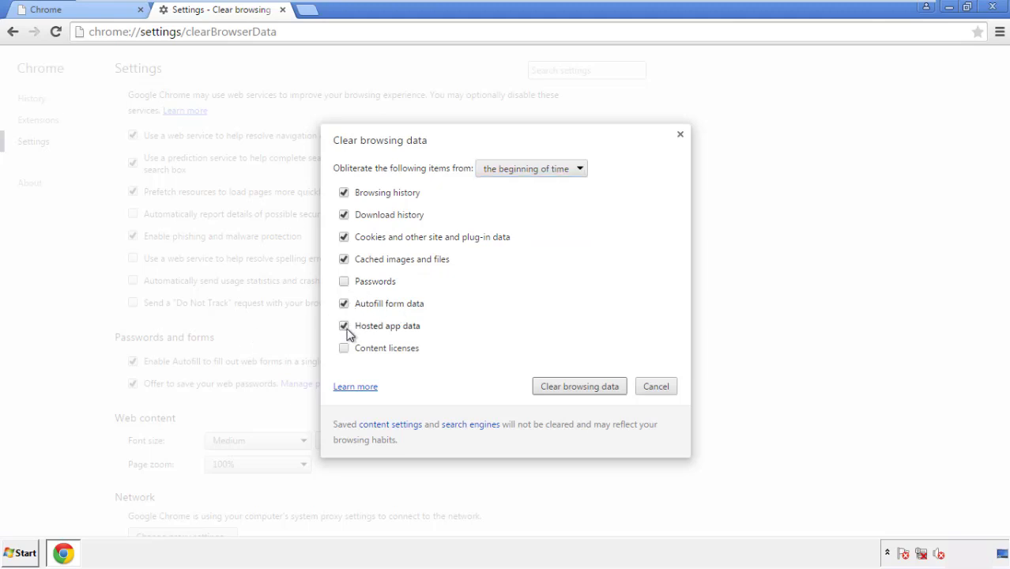
left_click(565, 387)
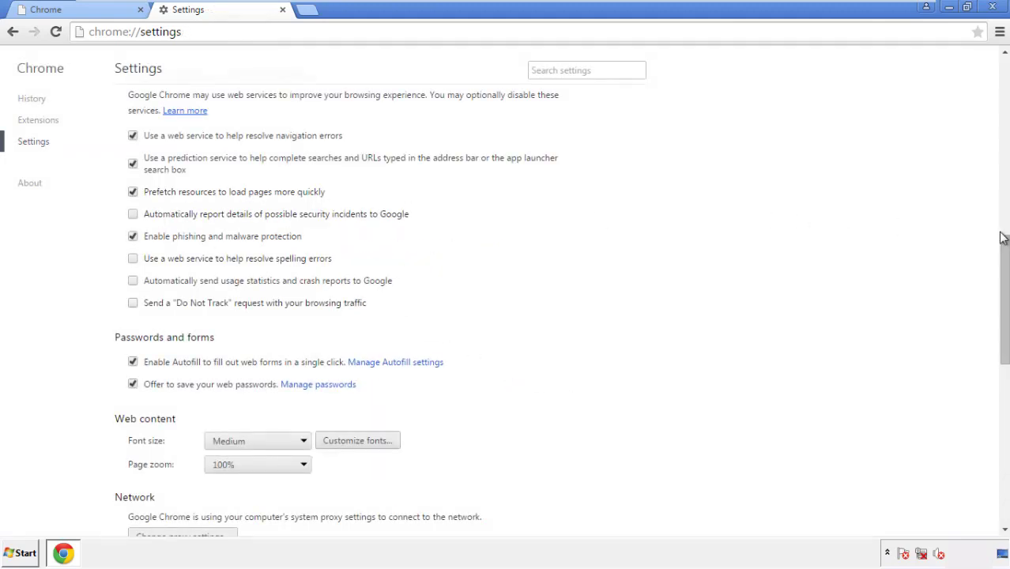
Reset Chrome settings from the bottom of the Settings page, then close Chrome
left_click_drag(1002, 237, 1002, 441)
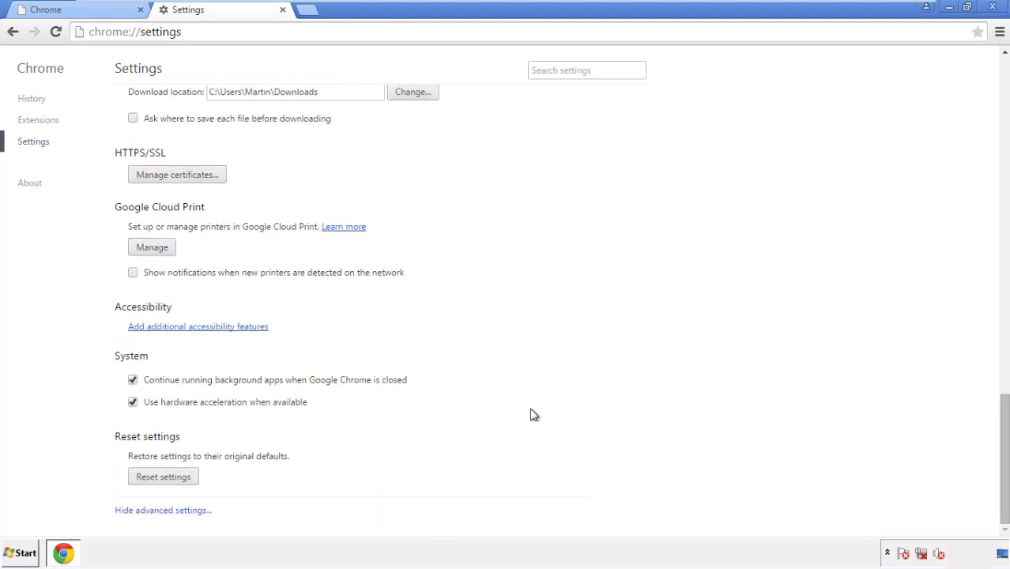
left_click(192, 480)
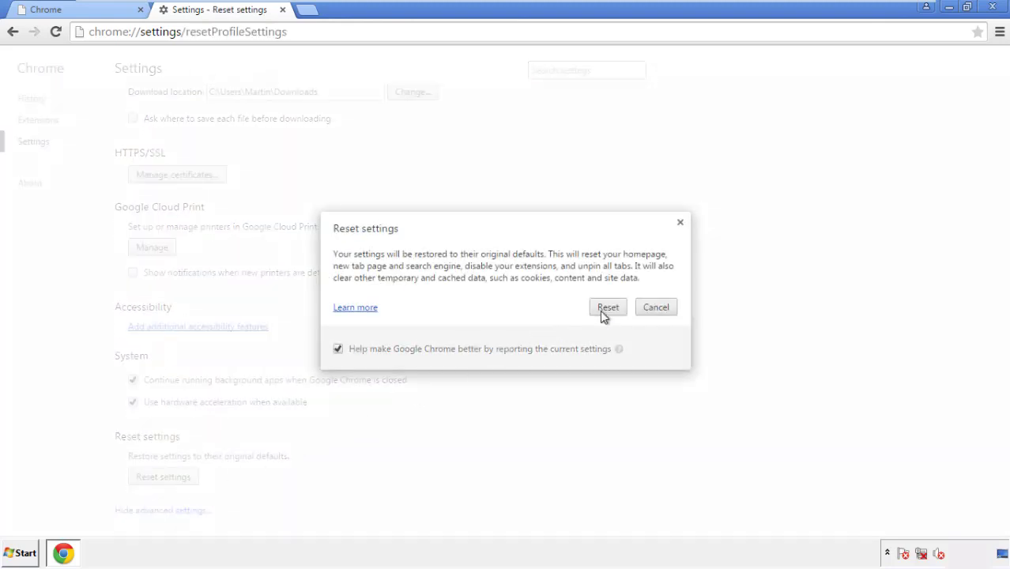
left_click(608, 307)
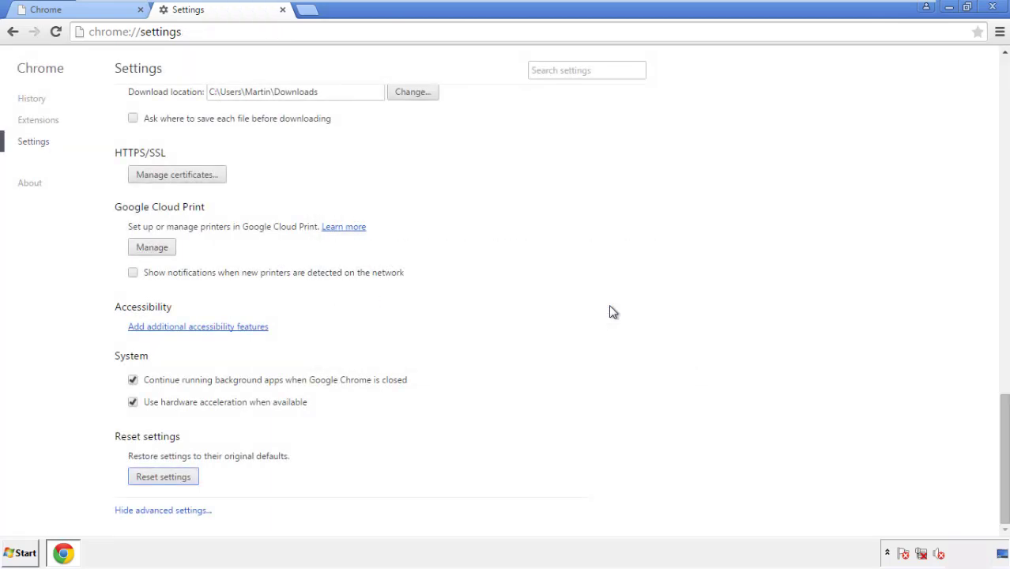
left_click(992, 6)
Launch Firefox, remove the Search Mine extension from Add-ons, and close Firefox
left_click(545, 257)
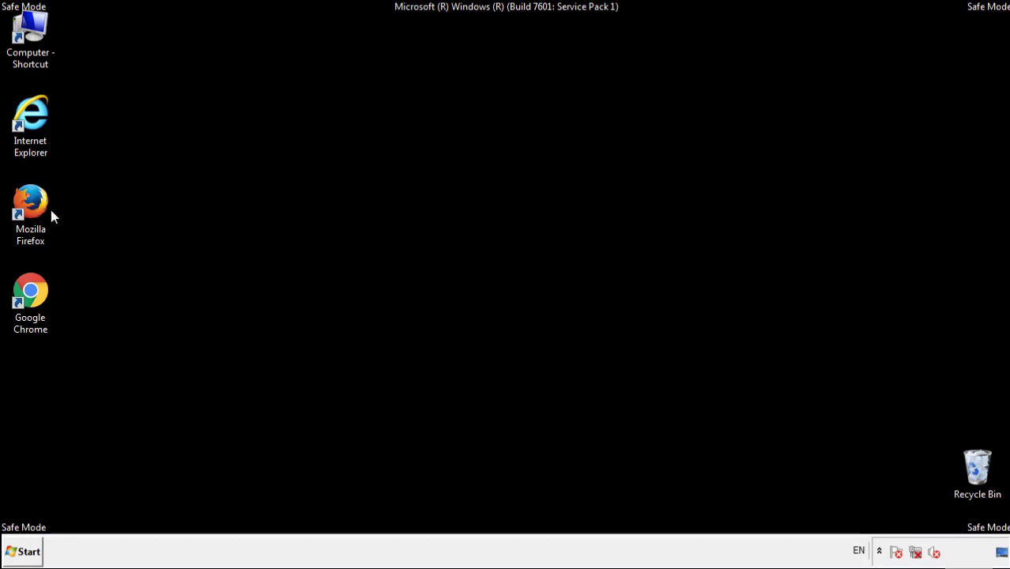
double_click(39, 197)
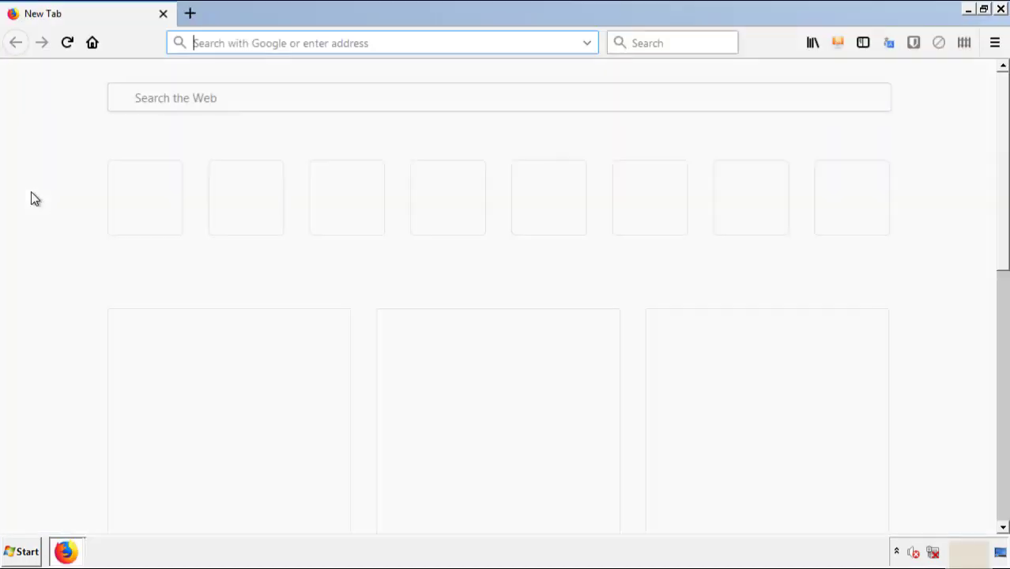
left_click(995, 42)
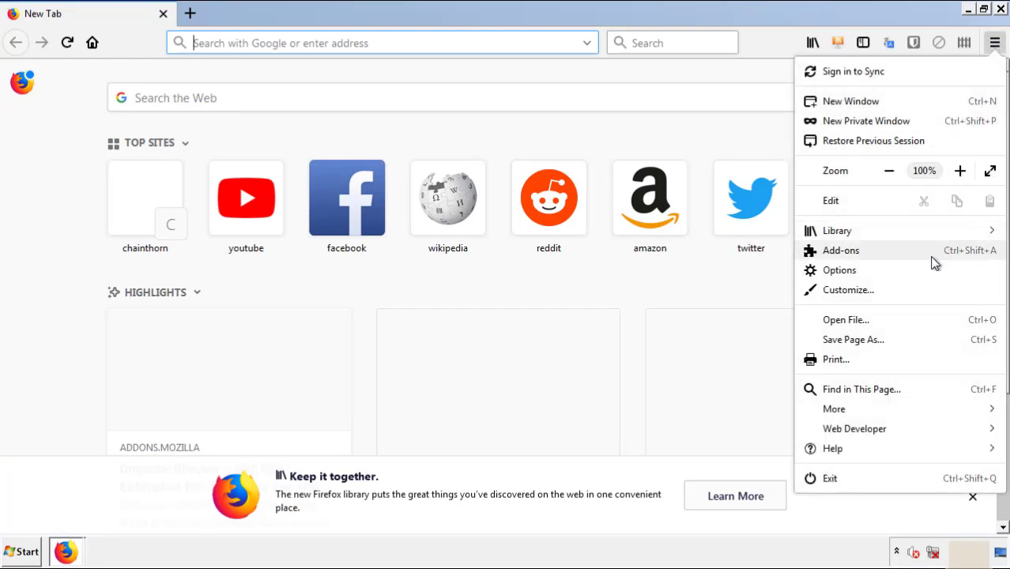
left_click(841, 251)
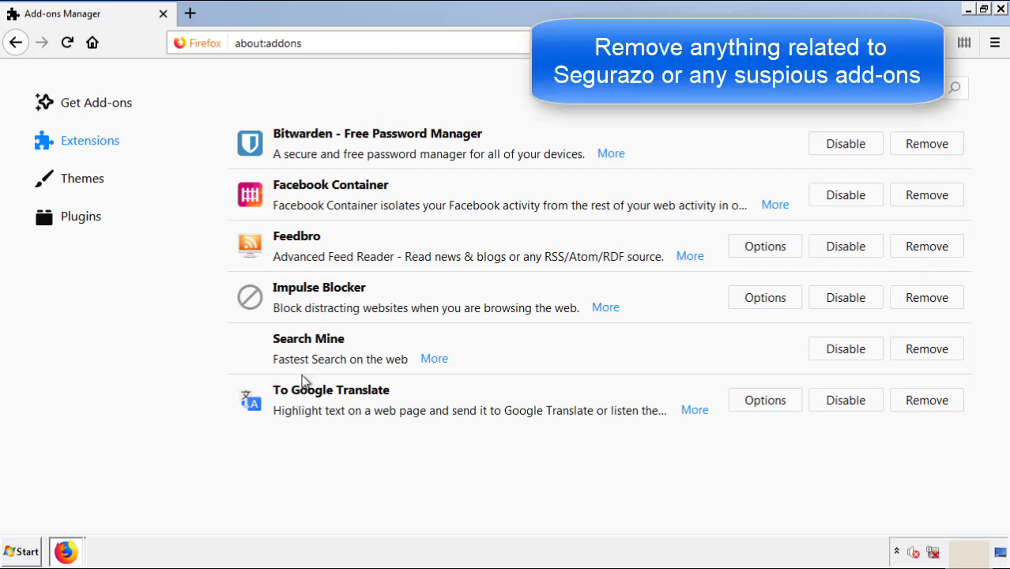
left_click(920, 355)
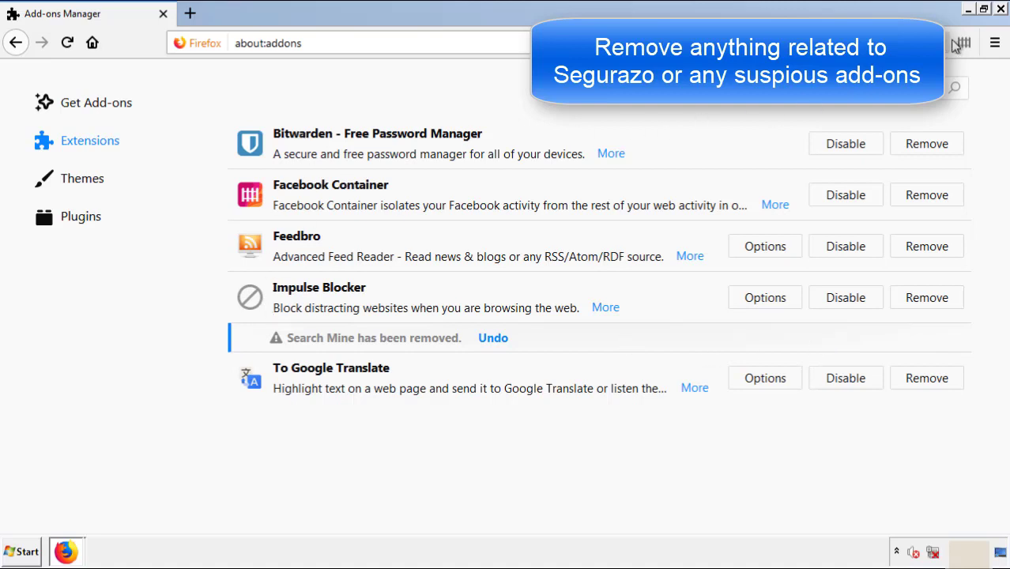
left_click(1001, 10)
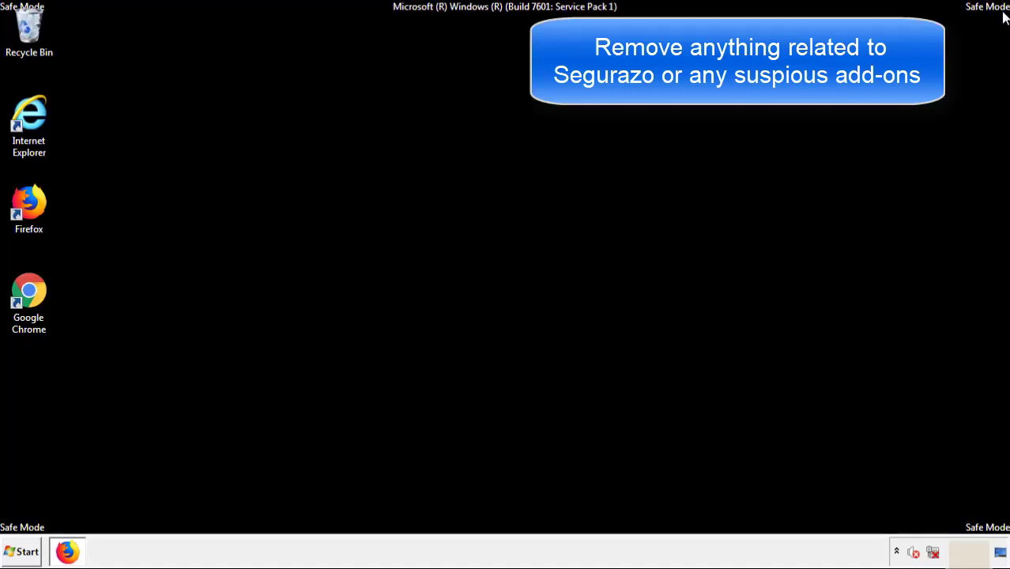
Launch Google Chrome and open its Extensions page via More tools
double_click(32, 310)
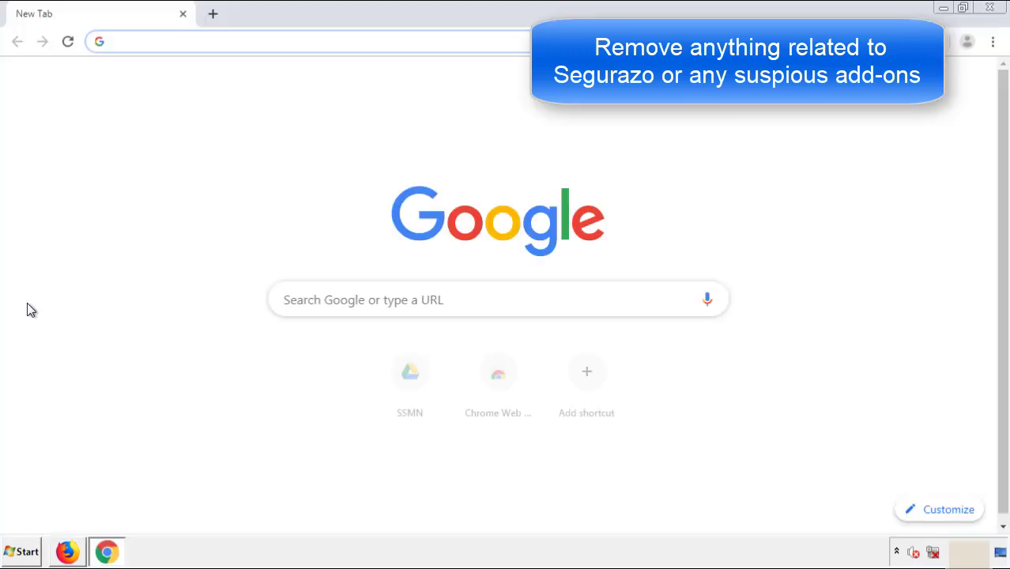
left_click(992, 41)
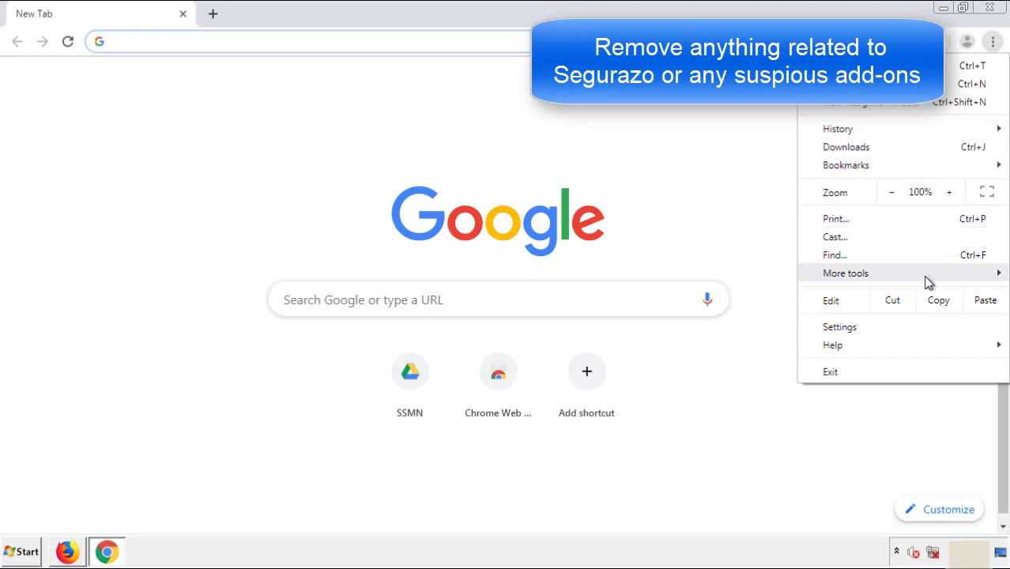
mouse_move(904, 277)
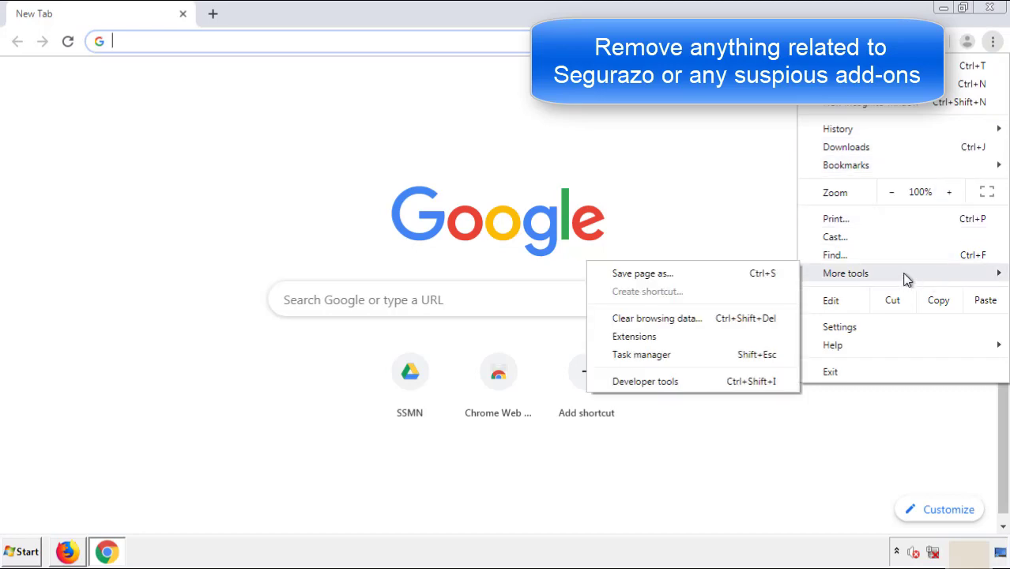
left_click(644, 337)
scroll(287, 259, "down", 7)
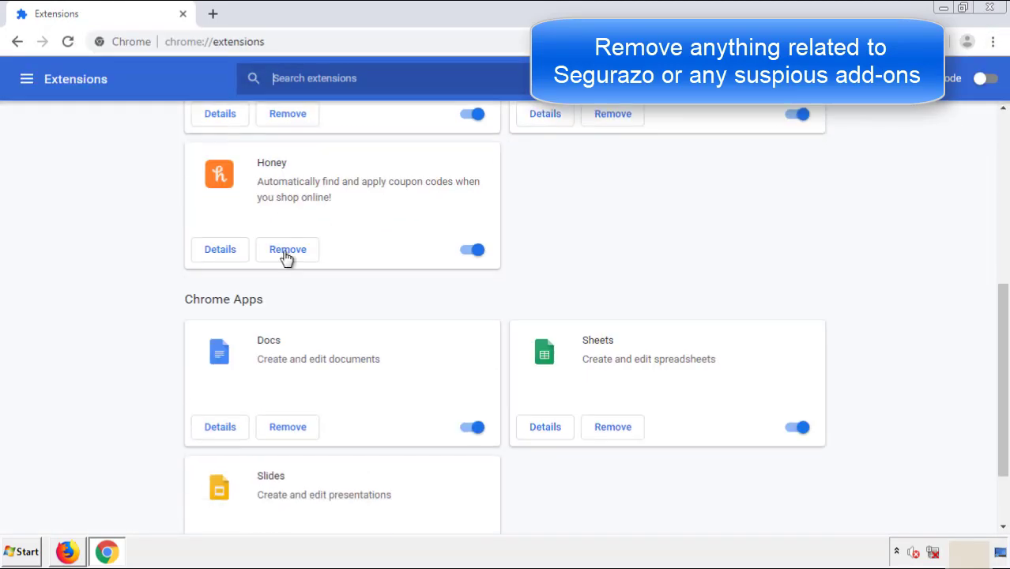
scroll(372, 277, "up", 7)
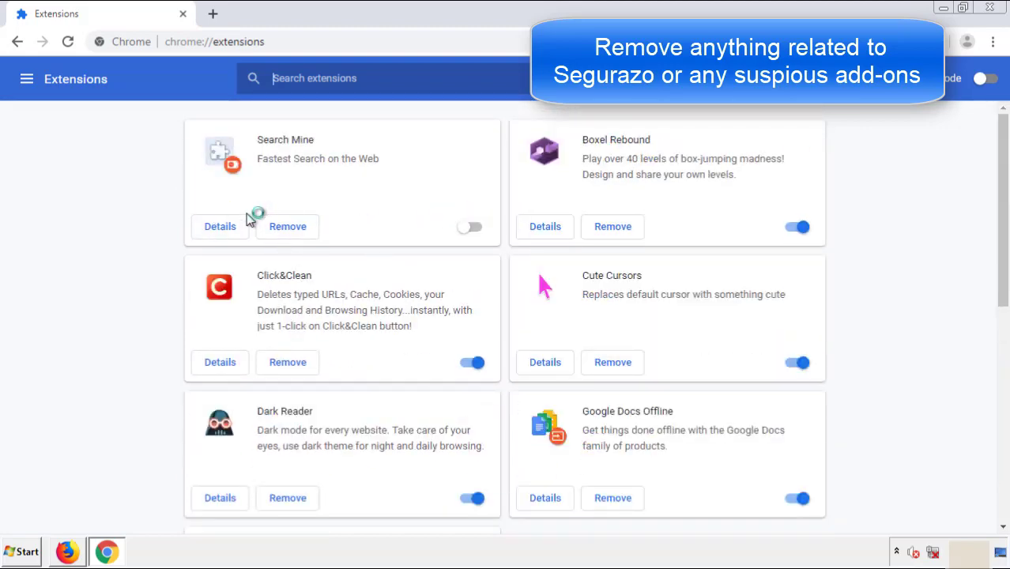
Remove the Search Mine extension, confirm the removal, and close Chrome
left_click(287, 227)
left_click(571, 123)
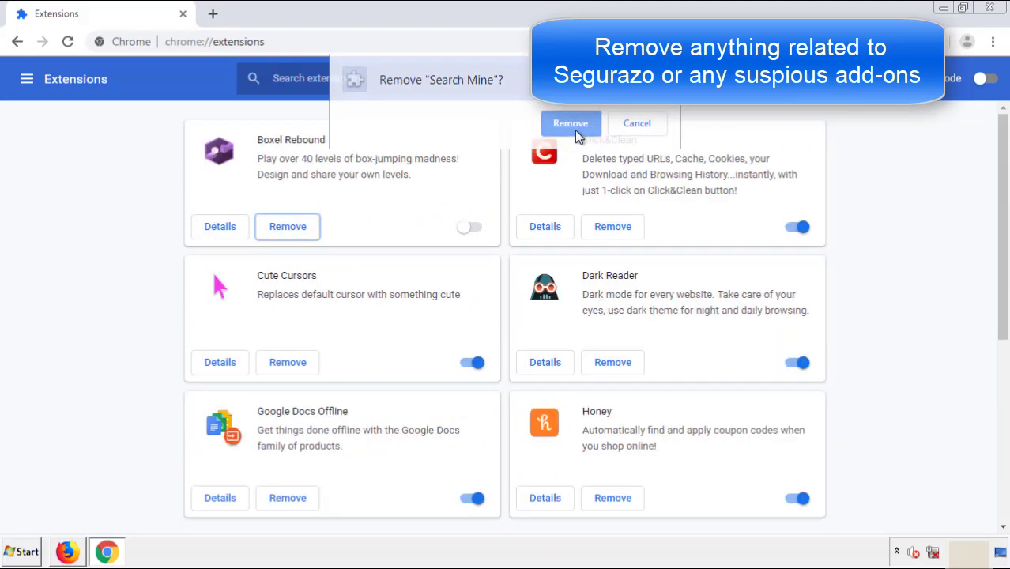
left_click(989, 7)
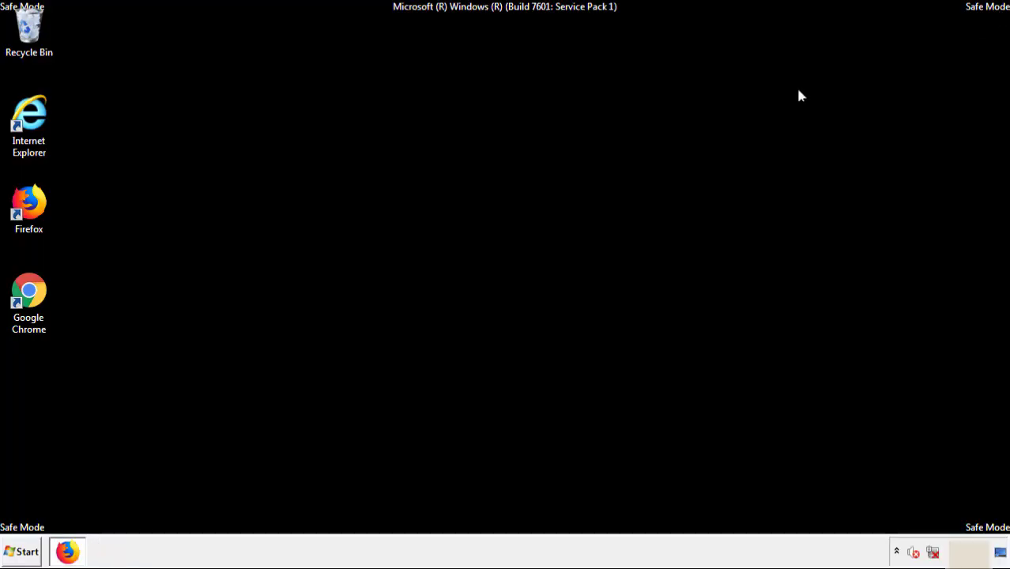
From the Start menu, expand the Shut down arrow to reveal the Restart option
left_click(29, 553)
left_click(273, 518)
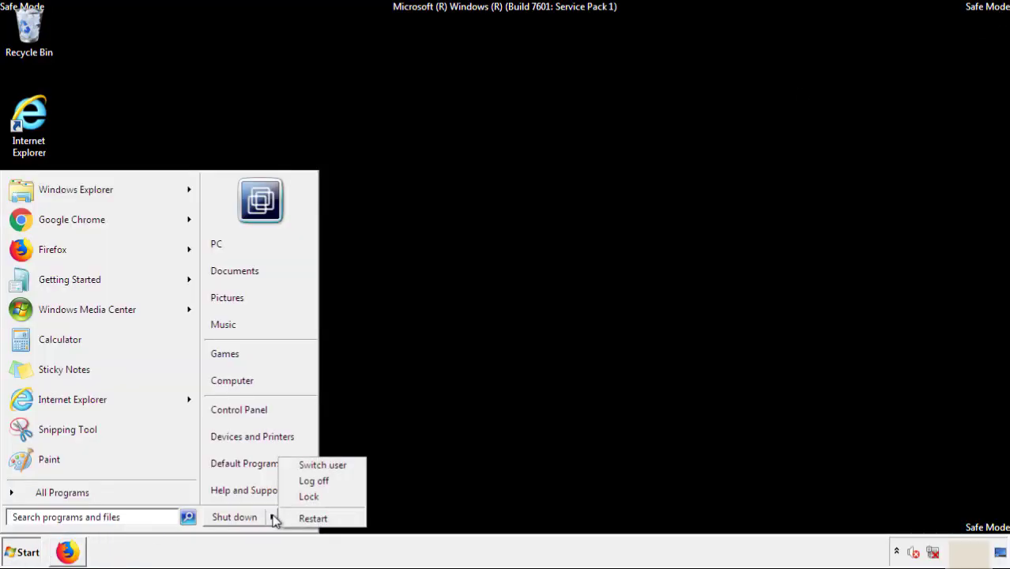